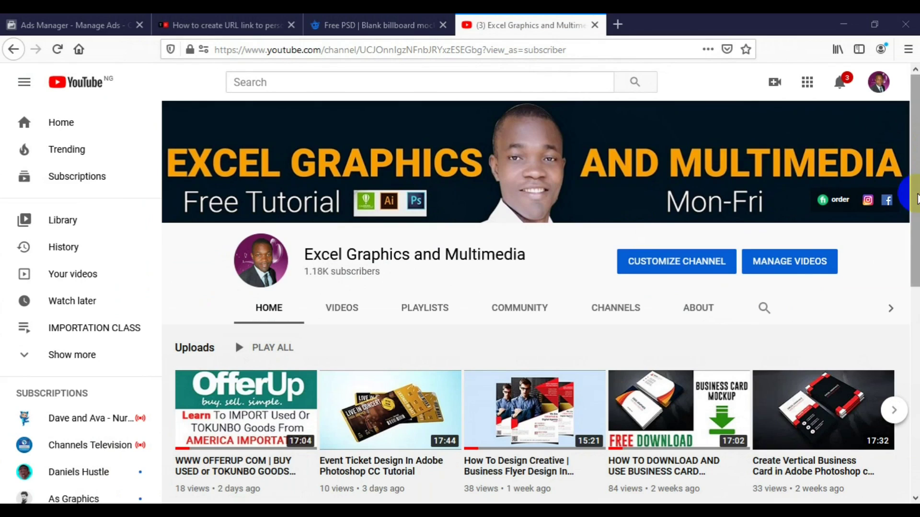
Return to the Freepik Blank billboard mockup page and get 12218.psd open in Photoshop.
{"action": "mouse_move", "coordinate": [916, 199]}
{"action": "left_mouse_down"}
{"action": "mouse_move", "coordinate": [913, 309]}
{"action": "mouse_move", "coordinate": [912, 190]}
{"action": "left_mouse_up"}
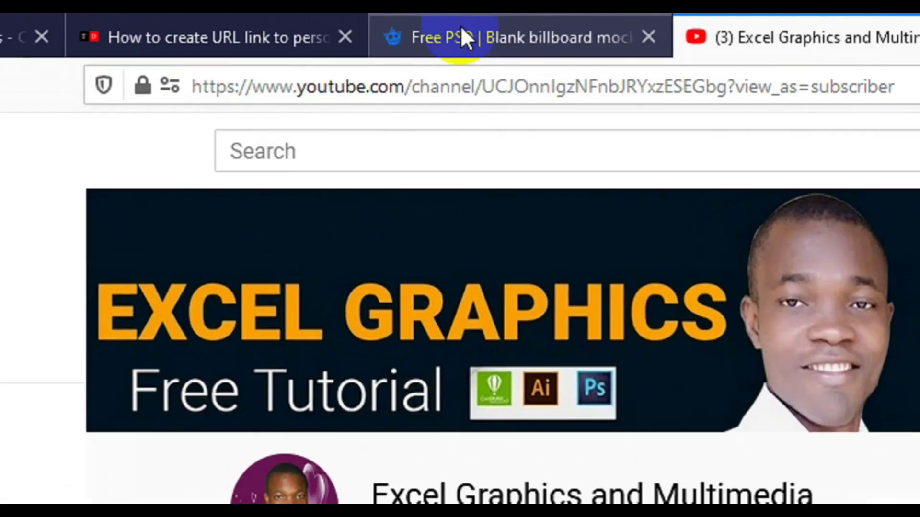
{"action": "left_click", "coordinate": [349, 20]}
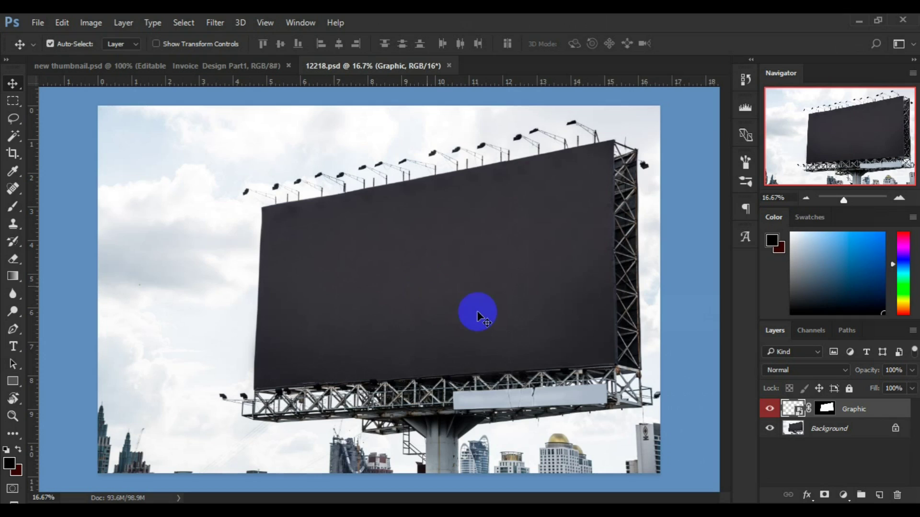
Open the billboard's Graphic smart object layer as Graphic.psb for editing.
{"action": "left_click", "coordinate": [611, 400]}
{"action": "left_click", "coordinate": [800, 410]}
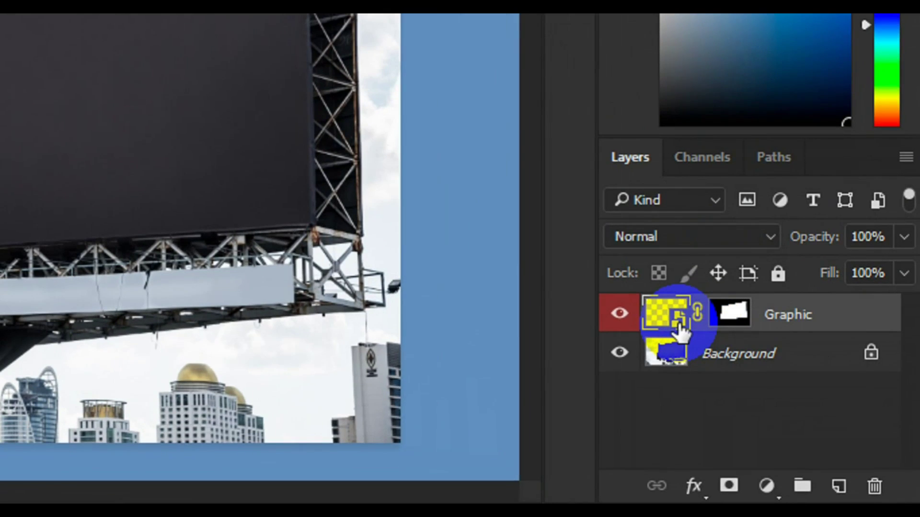
{"action": "left_click", "coordinate": [680, 326]}
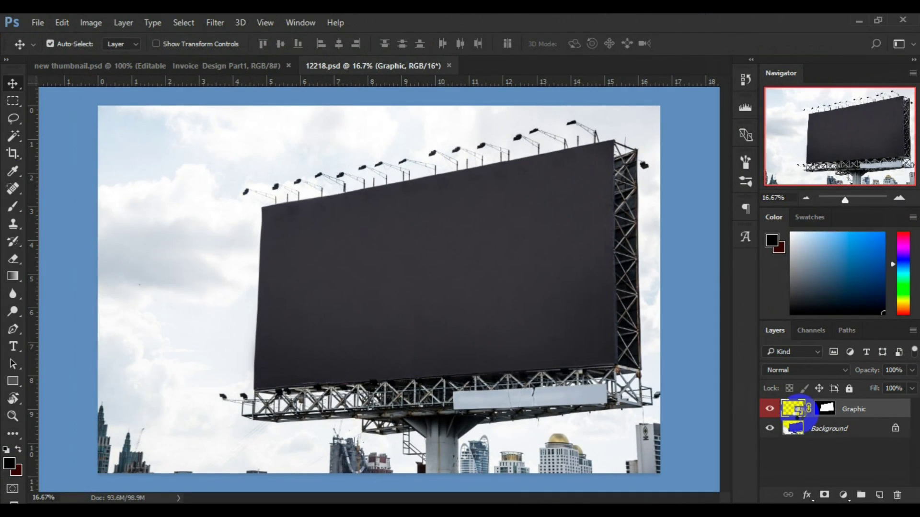
{"action": "double_click", "coordinate": [798, 411]}
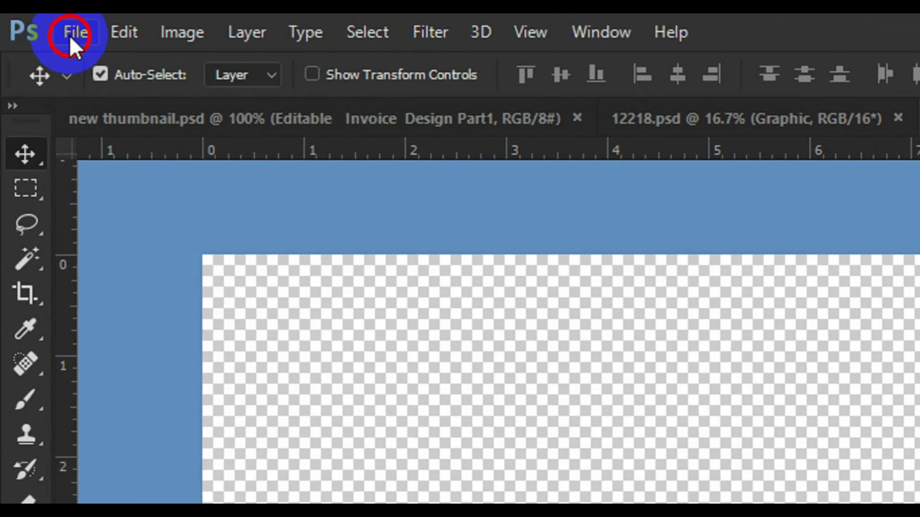
Place Embedded the Billboard Banner Design(PROJECT FILE) from G:\Banner File into Graphic.psb.
{"action": "left_click", "coordinate": [48, 28]}
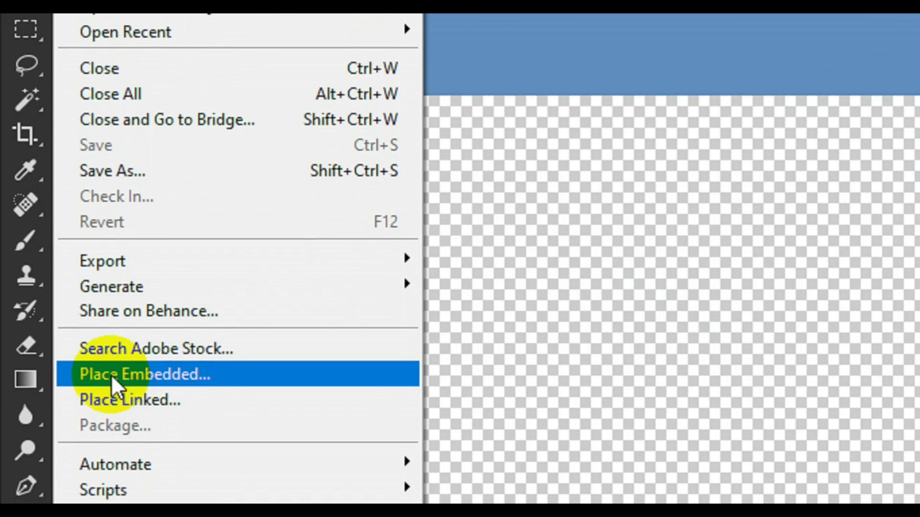
{"action": "left_click", "coordinate": [111, 377]}
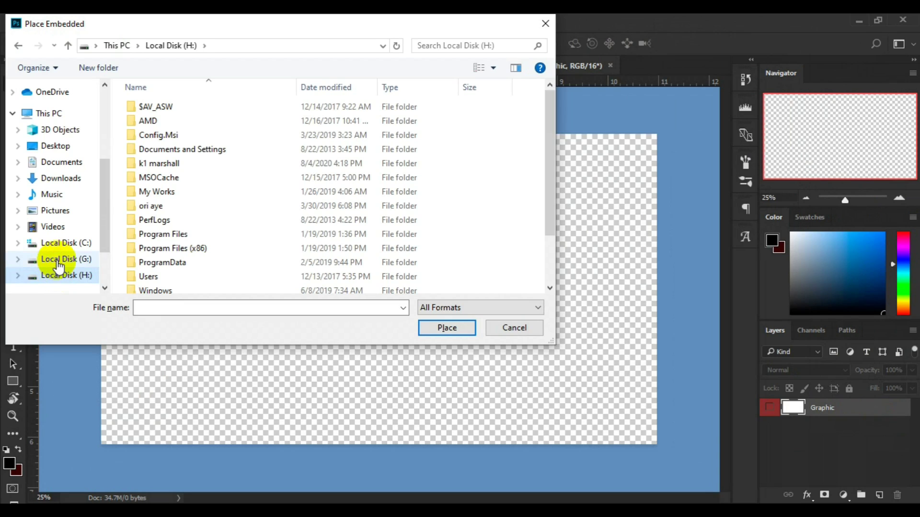
{"action": "left_click", "coordinate": [59, 261]}
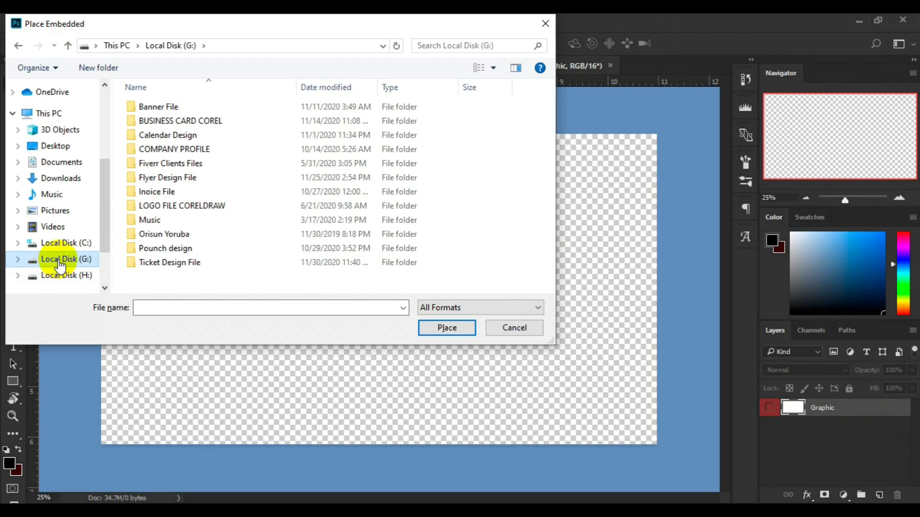
{"action": "left_click", "coordinate": [171, 107]}
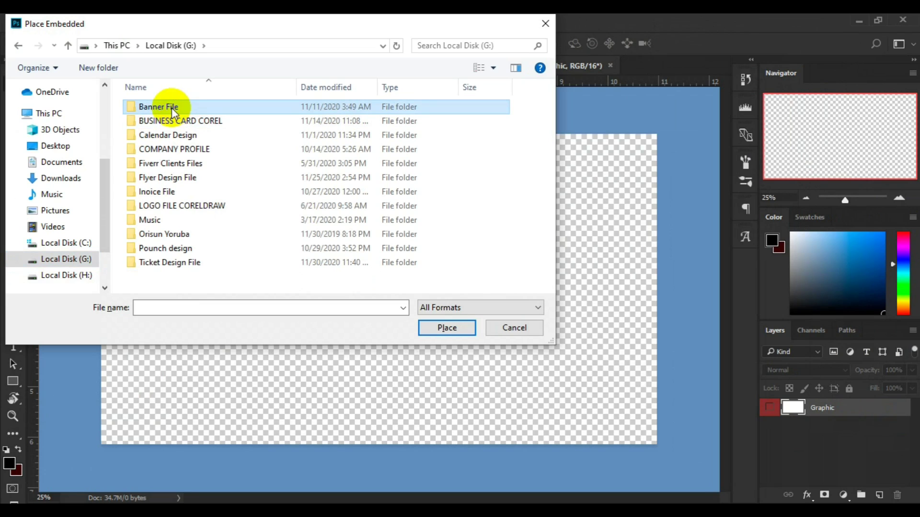
{"action": "double_click", "coordinate": [300, 106]}
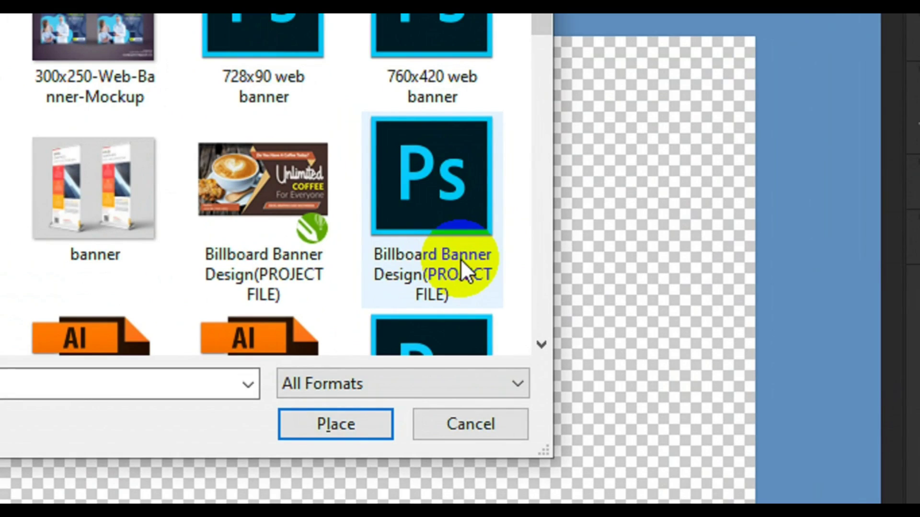
{"action": "left_click", "coordinate": [461, 258]}
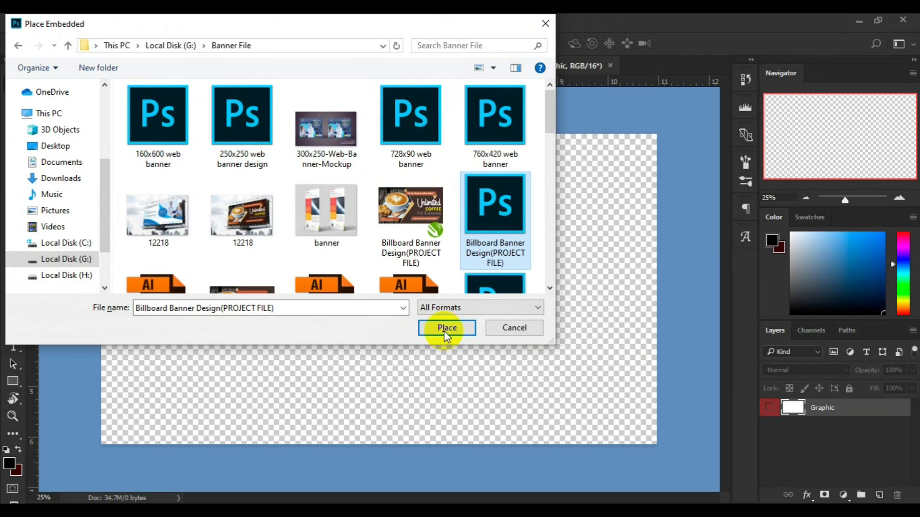
{"action": "left_click", "coordinate": [446, 329]}
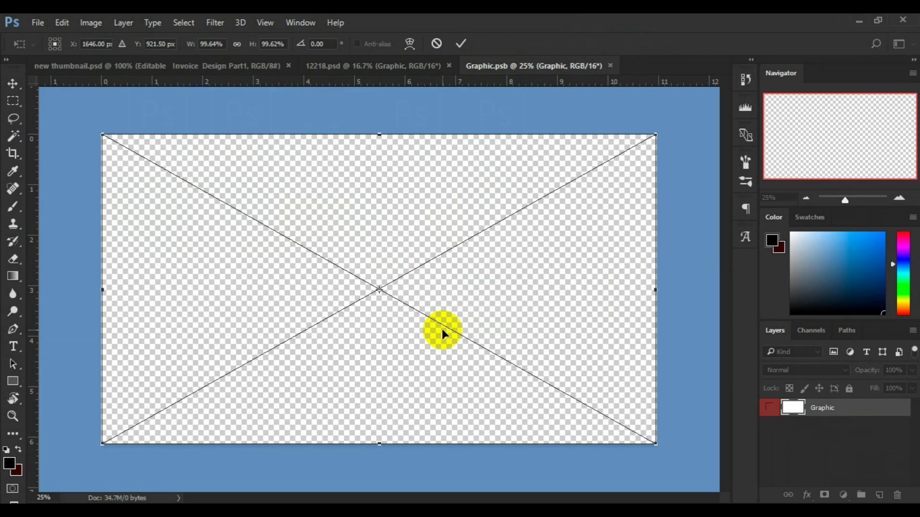
Commit the placed coffee banner at full size as a layer above Graphic.
{"action": "left_click", "coordinate": [442, 328]}
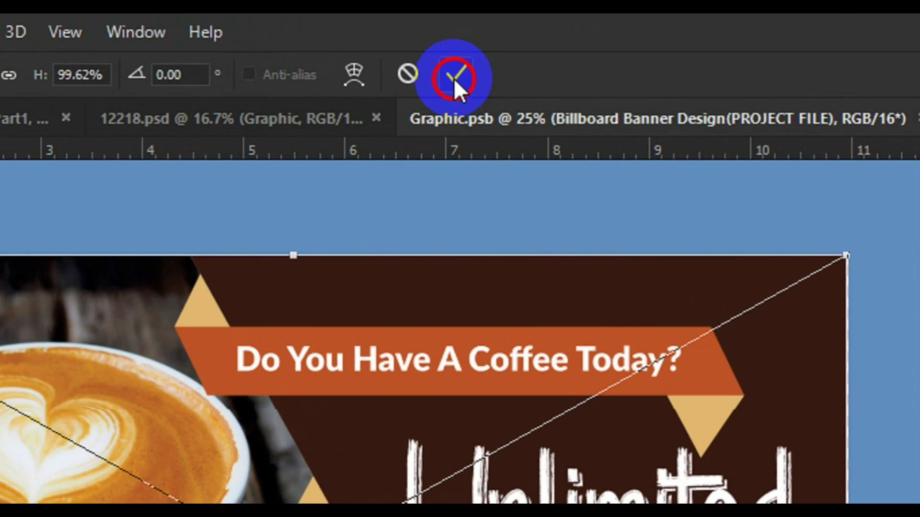
{"action": "left_click", "coordinate": [453, 79]}
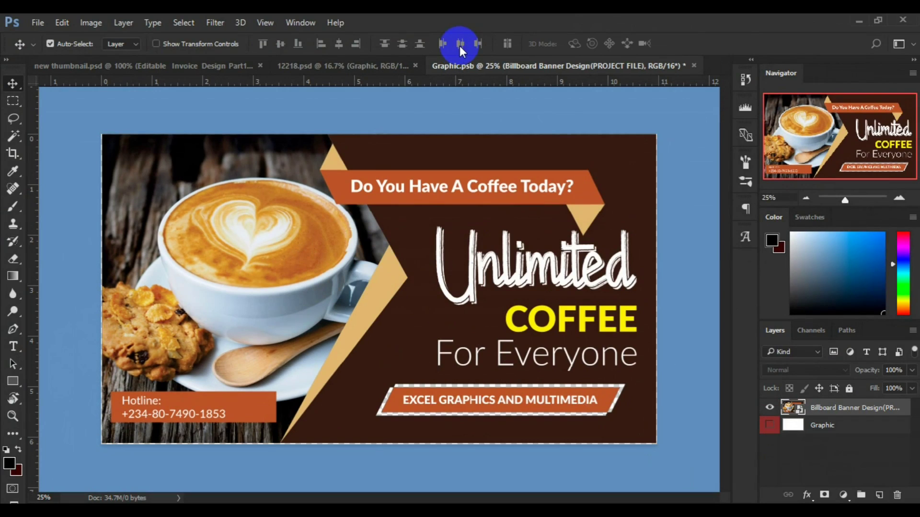
Select the blank Graphic layer, add a new layer above it, and undo the extra one.
{"action": "left_click", "coordinate": [496, 129]}
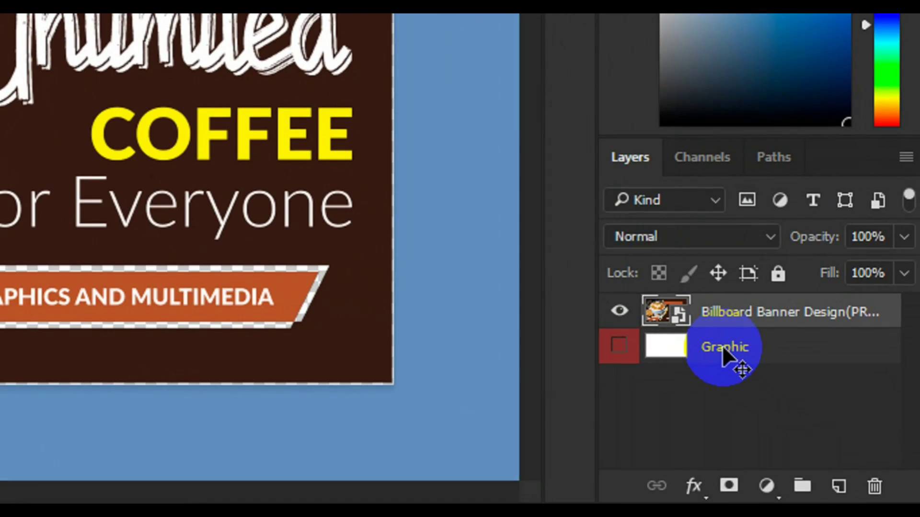
{"action": "left_click", "coordinate": [740, 347]}
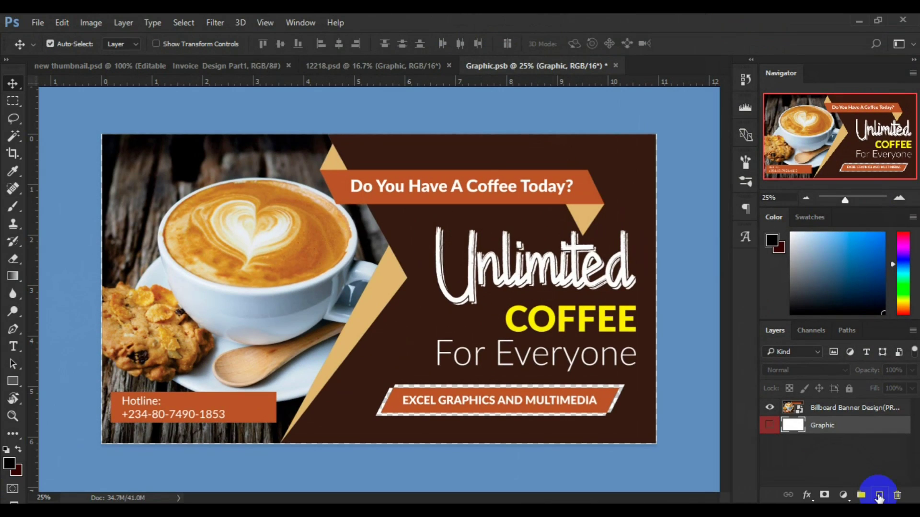
{"action": "left_click", "coordinate": [876, 495]}
{"action": "left_click", "coordinate": [876, 495]}
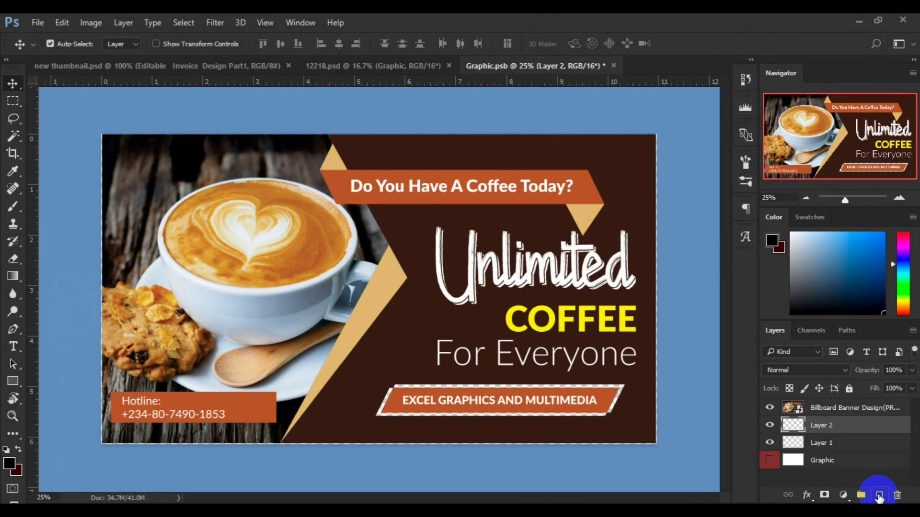
{"action": "key", "text": "ctrl+z"}
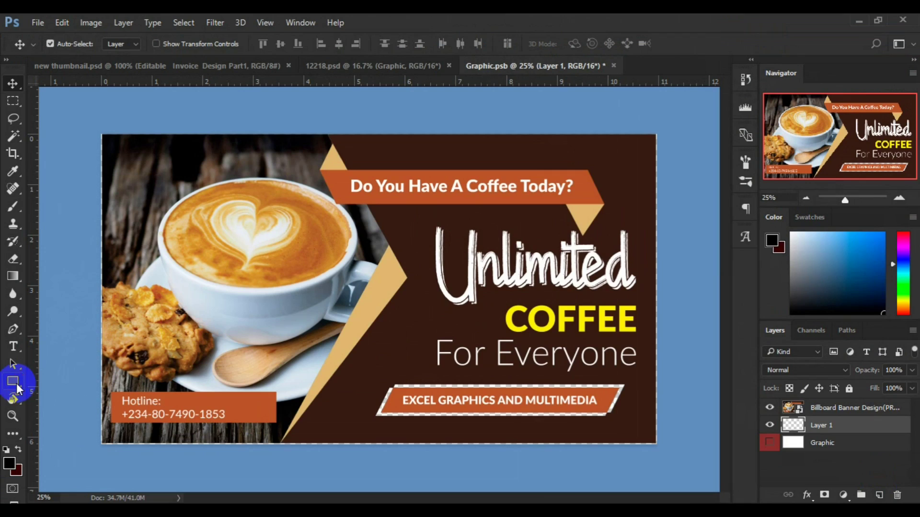
Draw a 1568 × 397 px Rectangle 1 framing the EXCEL GRAPHICS AND MULTIMEDIA banner.
{"action": "left_click", "coordinate": [16, 384]}
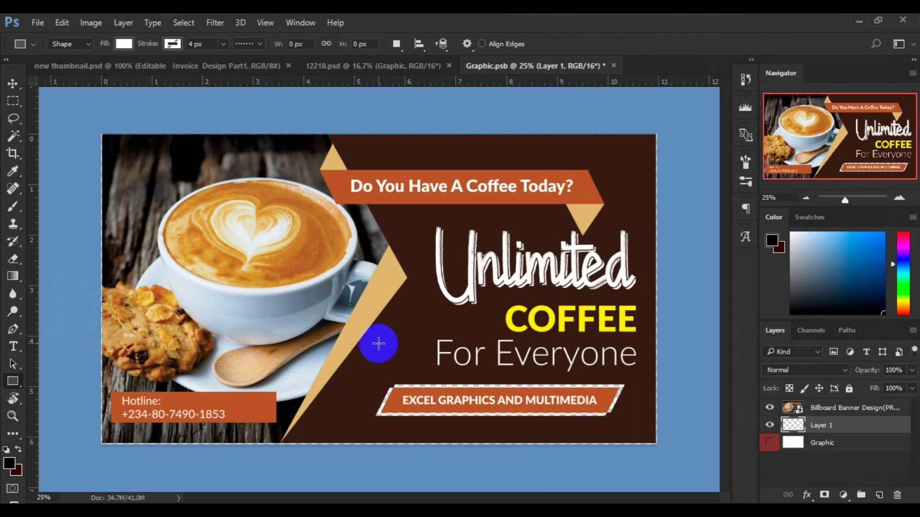
{"action": "left_click", "coordinate": [467, 401]}
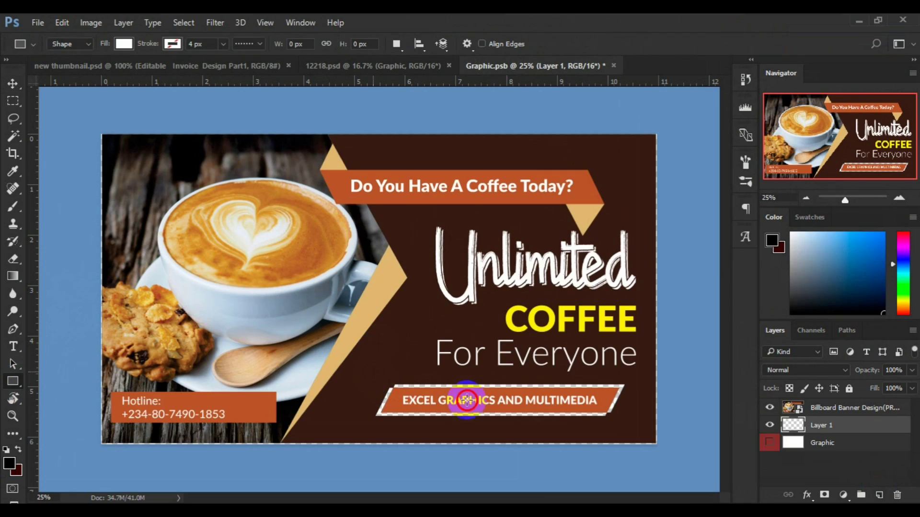
{"action": "left_click", "coordinate": [632, 421]}
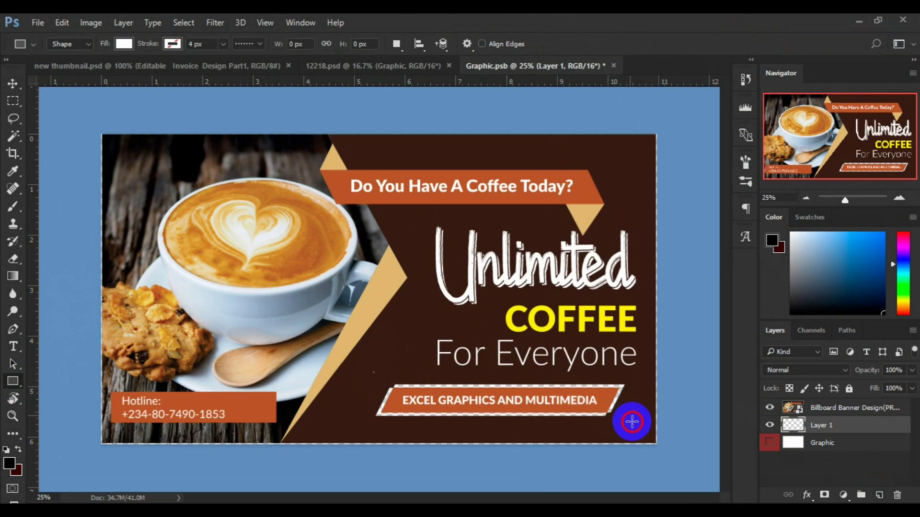
{"action": "left_click_drag", "start_coordinate": [632, 422], "coordinate": [632, 424]}
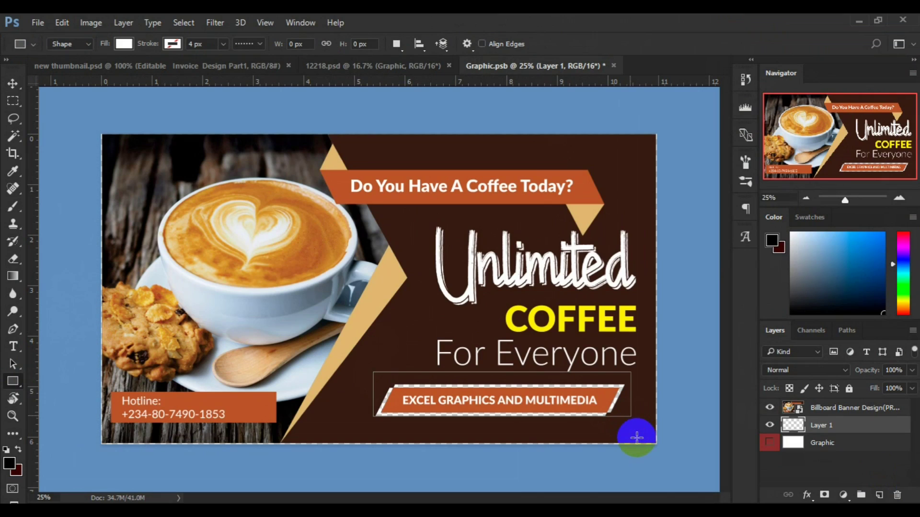
{"action": "left_click_drag", "start_coordinate": [636, 436], "coordinate": [638, 439]}
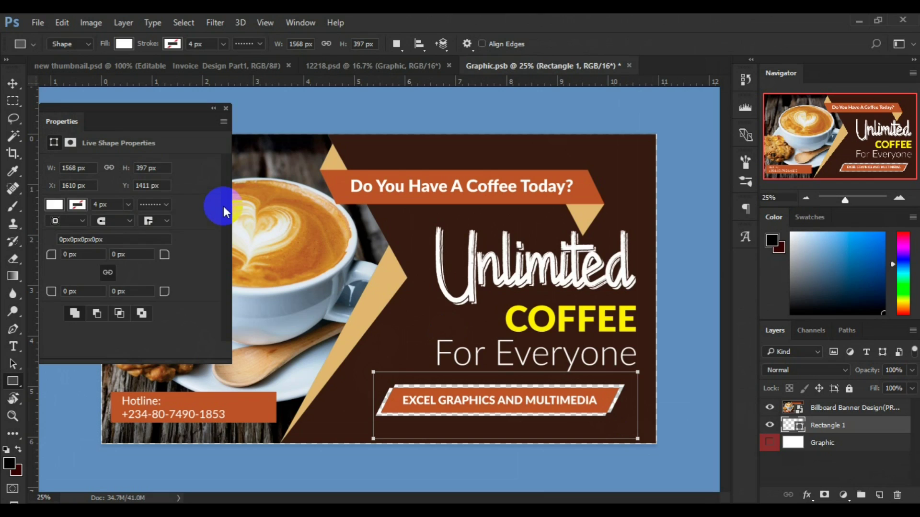
{"action": "left_click", "coordinate": [14, 86]}
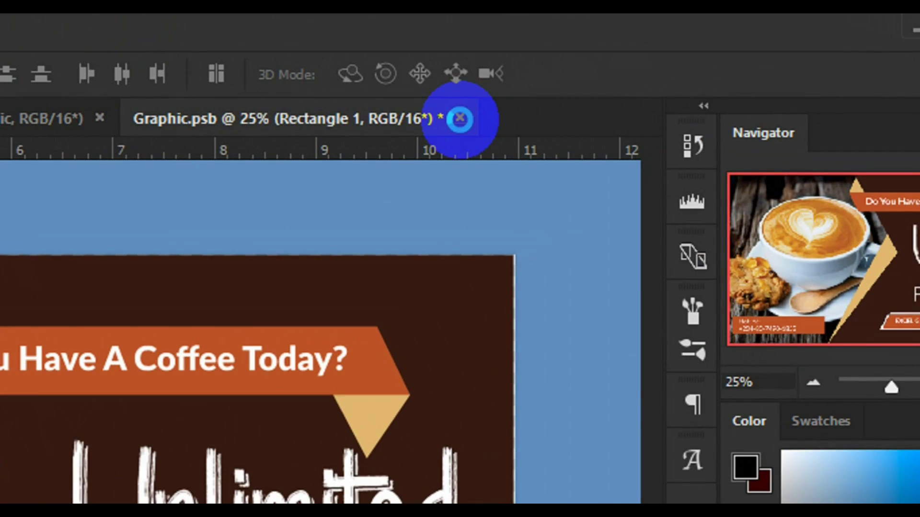
Close Graphic.psb, saving changes so the 12218.psd billboard shows the coffee banner.
{"action": "left_click", "coordinate": [459, 118]}
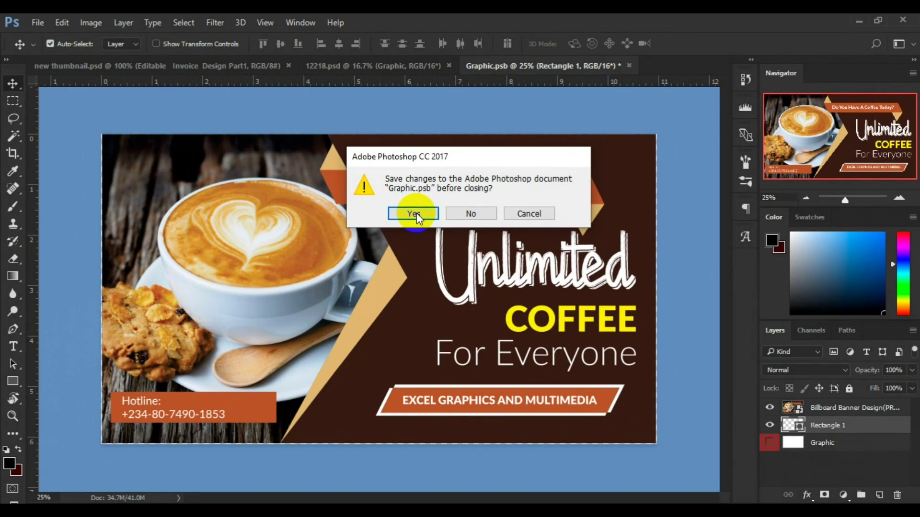
{"action": "left_click", "coordinate": [415, 214]}
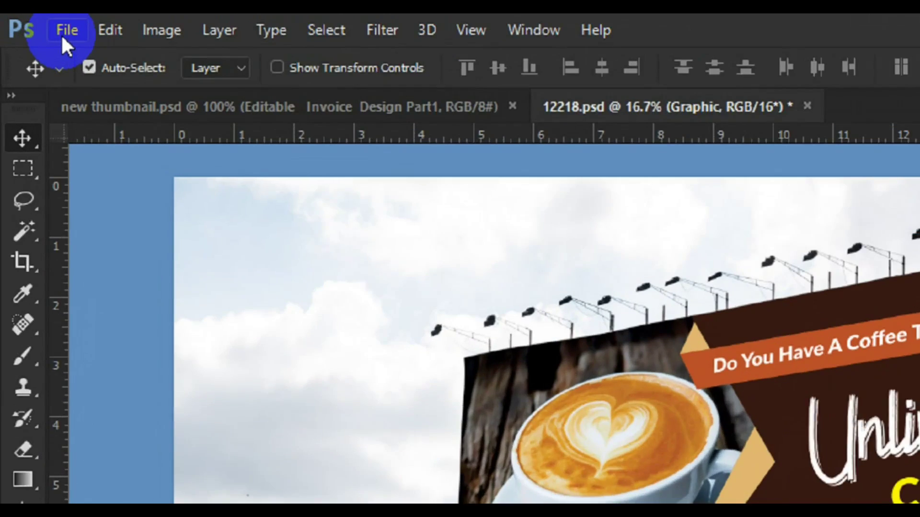
Open File > Export > Save for Web (Legacy) for 12218.psd and zoom the preview out twice.
{"action": "left_click", "coordinate": [50, 26]}
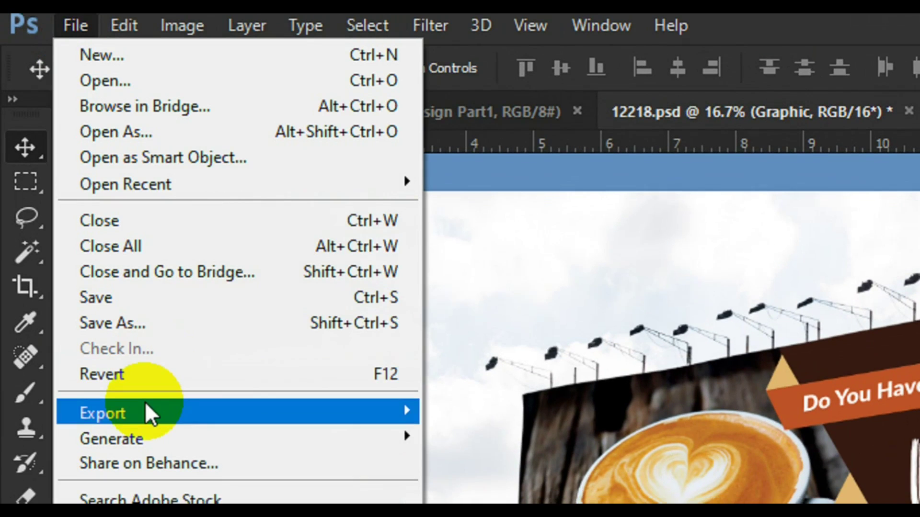
{"action": "mouse_move", "coordinate": [150, 420]}
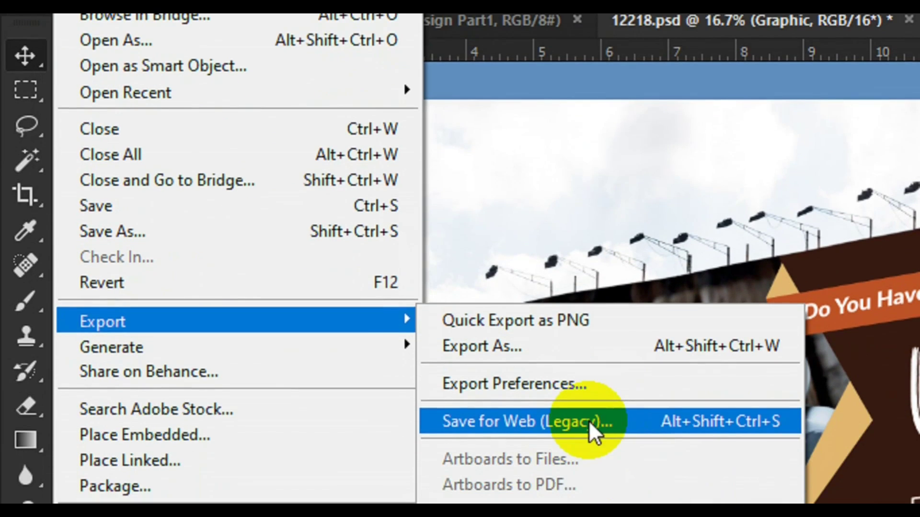
{"action": "left_click", "coordinate": [590, 423]}
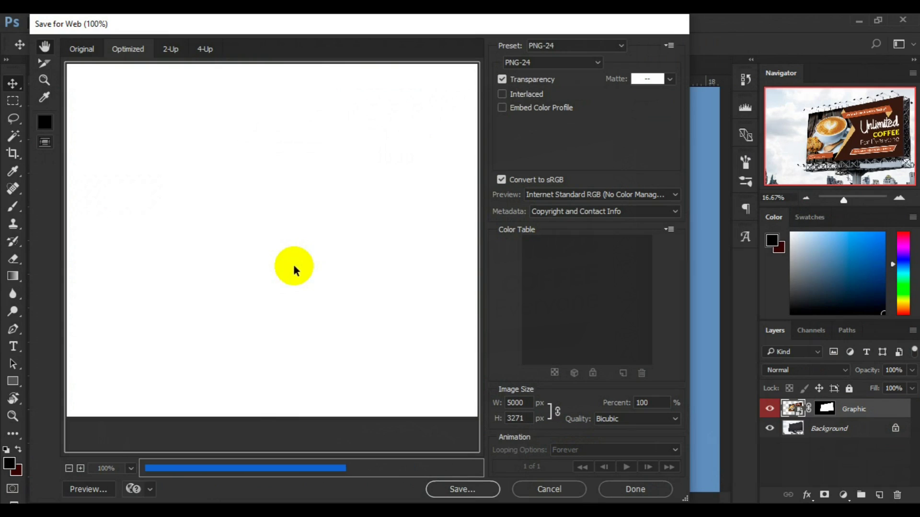
{"action": "left_click", "coordinate": [69, 468]}
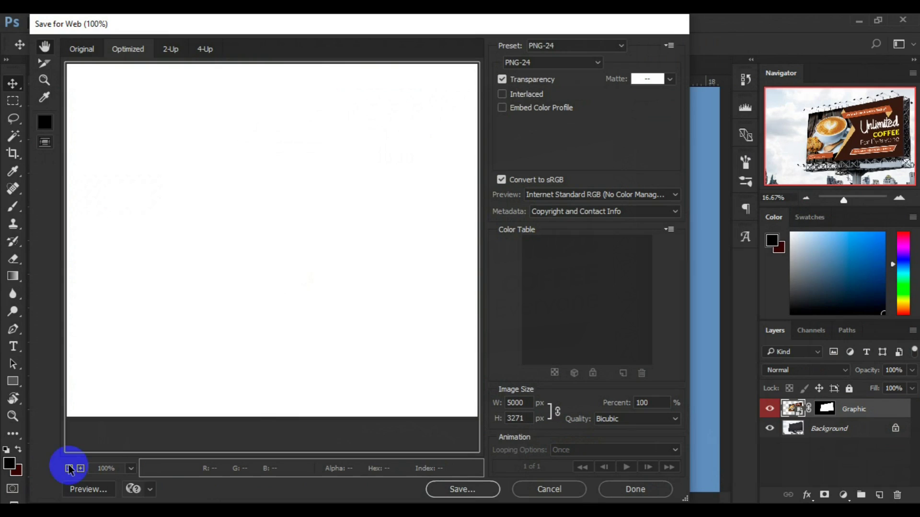
{"action": "left_click", "coordinate": [69, 468]}
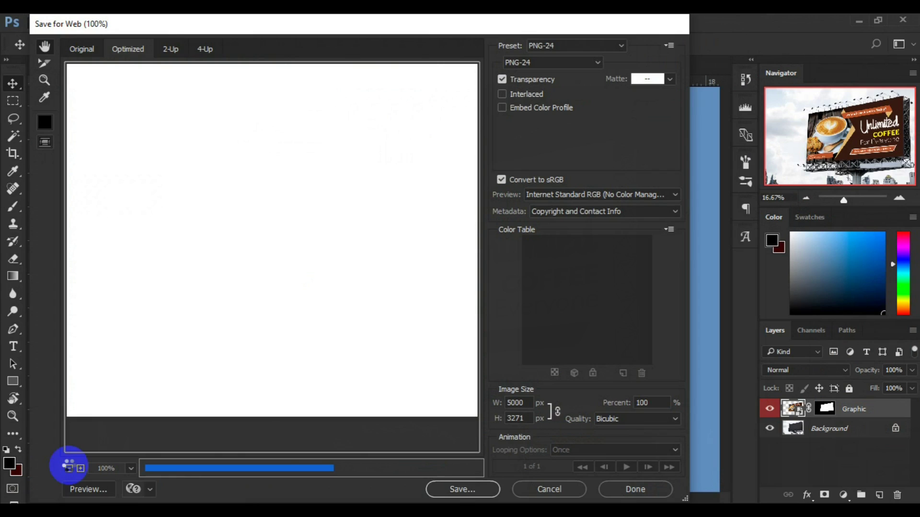
Zoom the preview to 12.5%, keep PNG-24 as the format, and proceed to Save.
{"action": "left_click", "coordinate": [68, 468]}
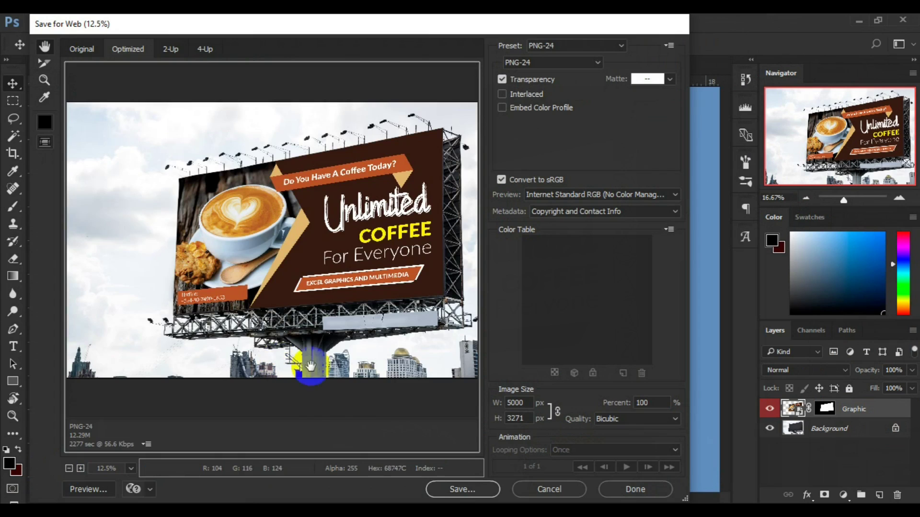
{"action": "left_click", "coordinate": [473, 491]}
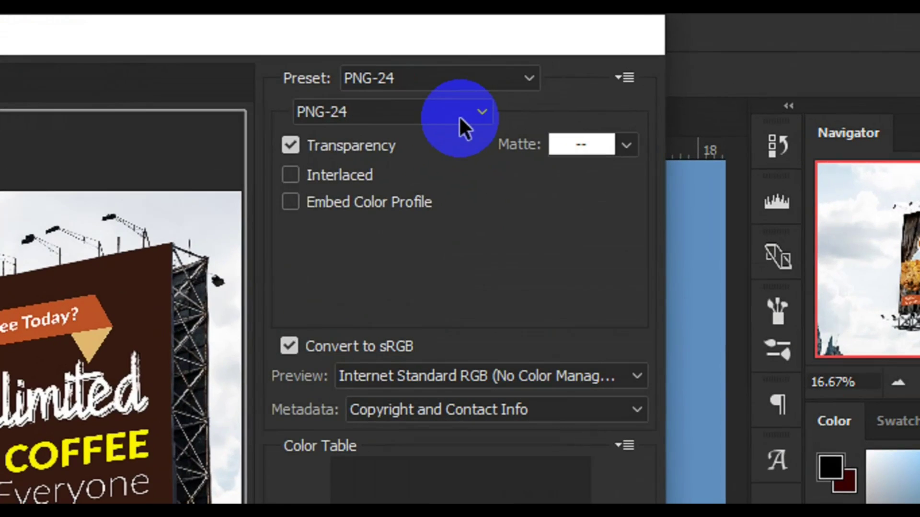
{"action": "left_click", "coordinate": [487, 107]}
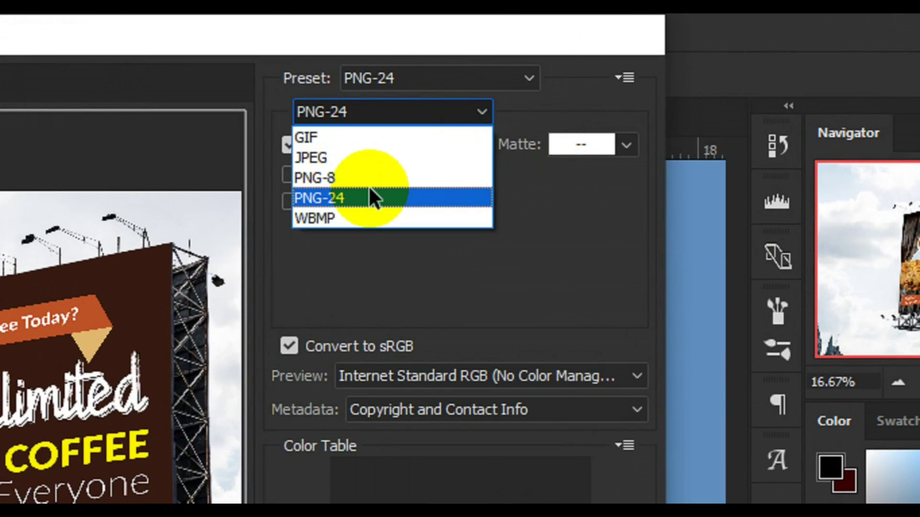
{"action": "left_click", "coordinate": [365, 198]}
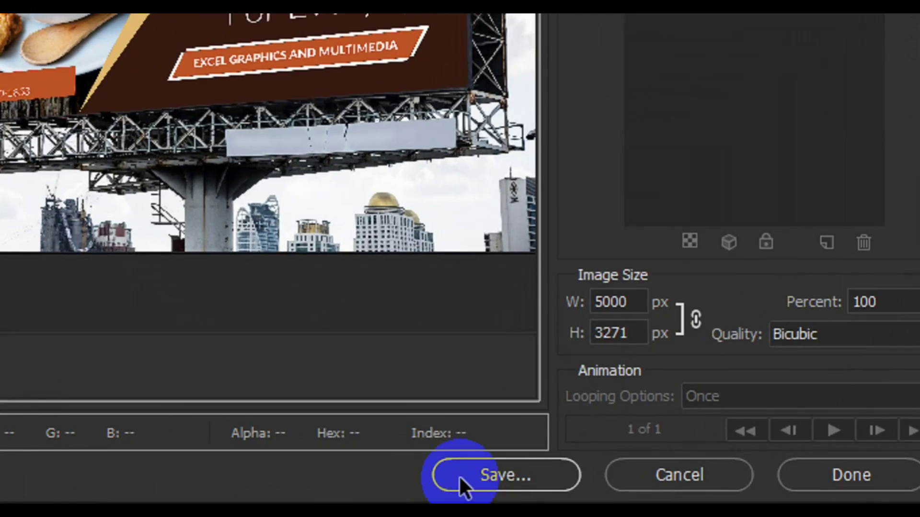
{"action": "left_click", "coordinate": [455, 484]}
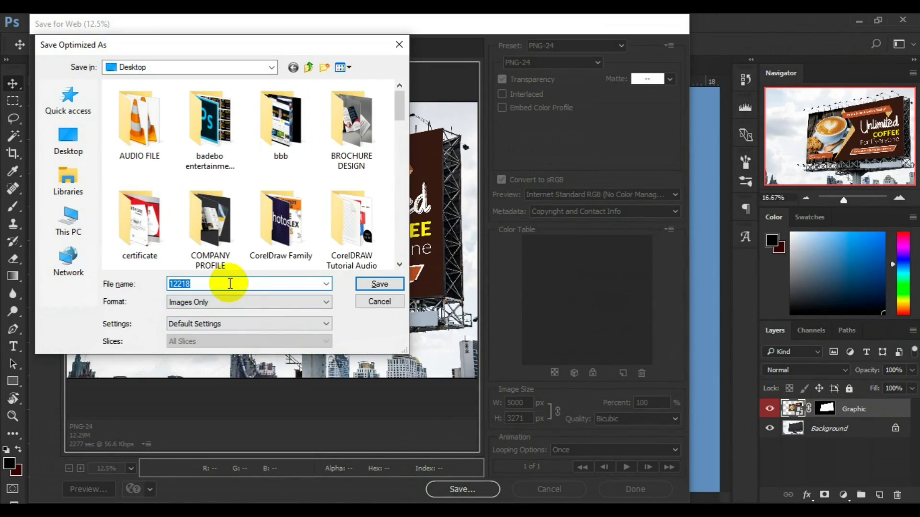
Save the PNG as 'billboard' on the Desktop and close the Save for Web window.
{"action": "type", "text": "billboard"}
{"action": "left_click", "coordinate": [370, 284]}
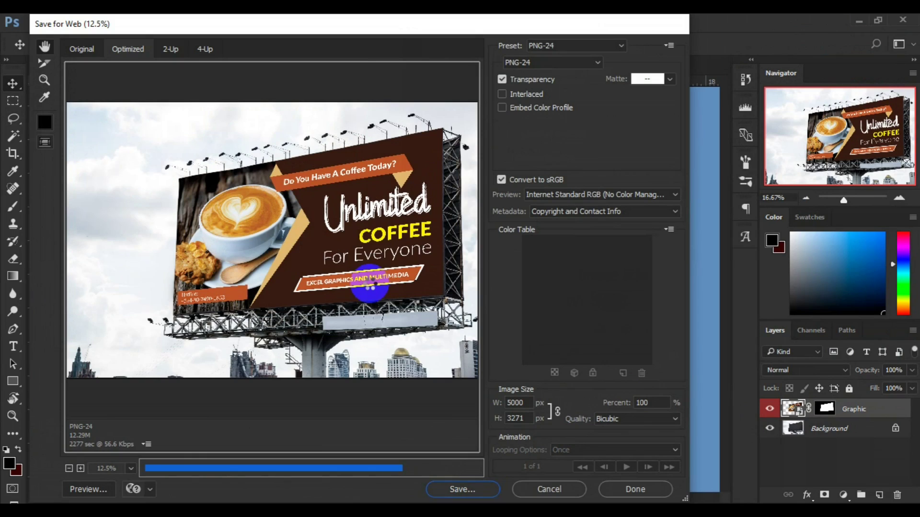
{"action": "key", "text": "Escape"}
{"action": "left_click", "coordinate": [536, 275]}
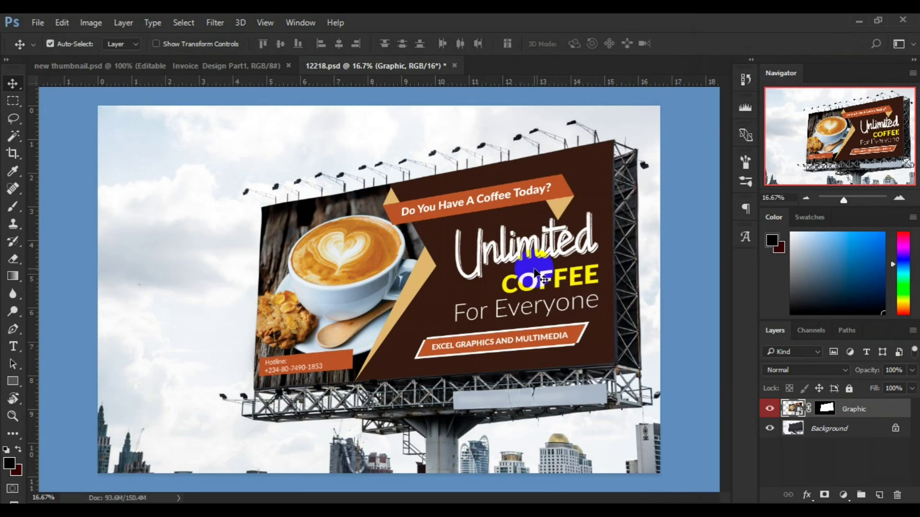
Minimize Photoshop and VLC to reveal the desktop with the exported billboard file.
{"action": "left_click", "coordinate": [857, 21]}
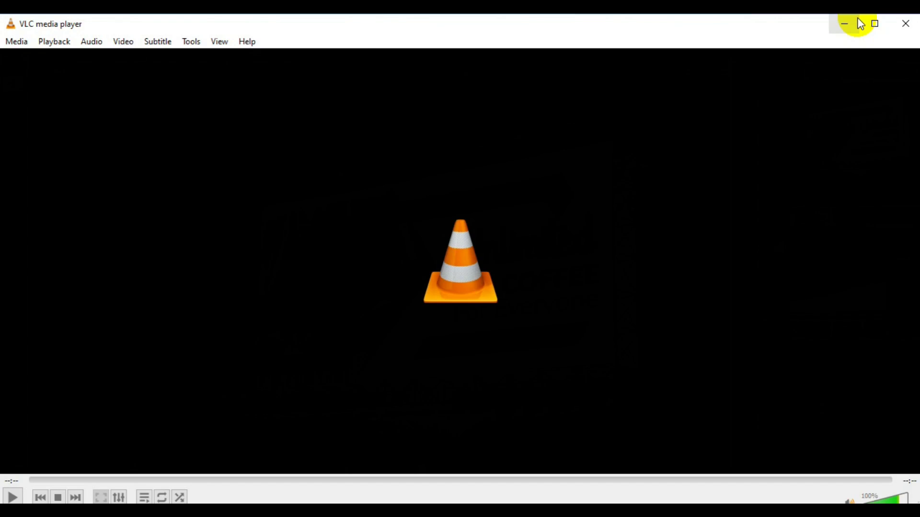
{"action": "left_click", "coordinate": [857, 19]}
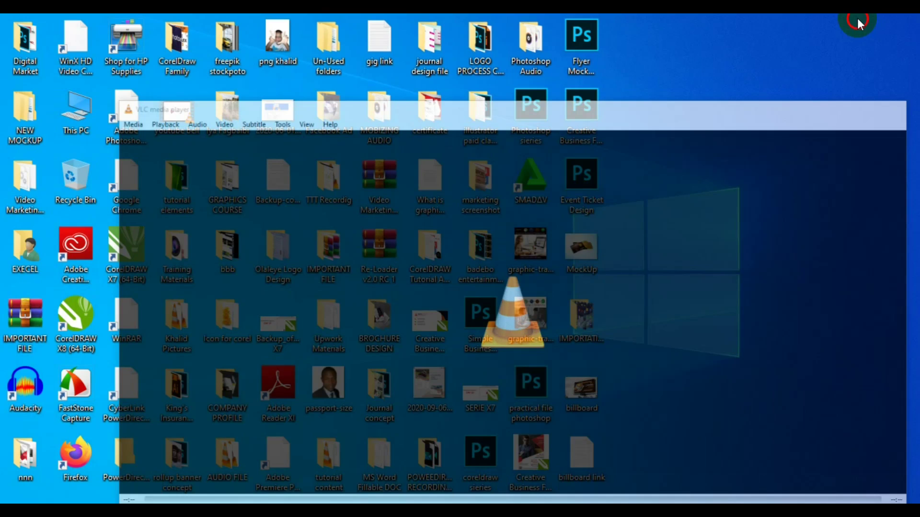